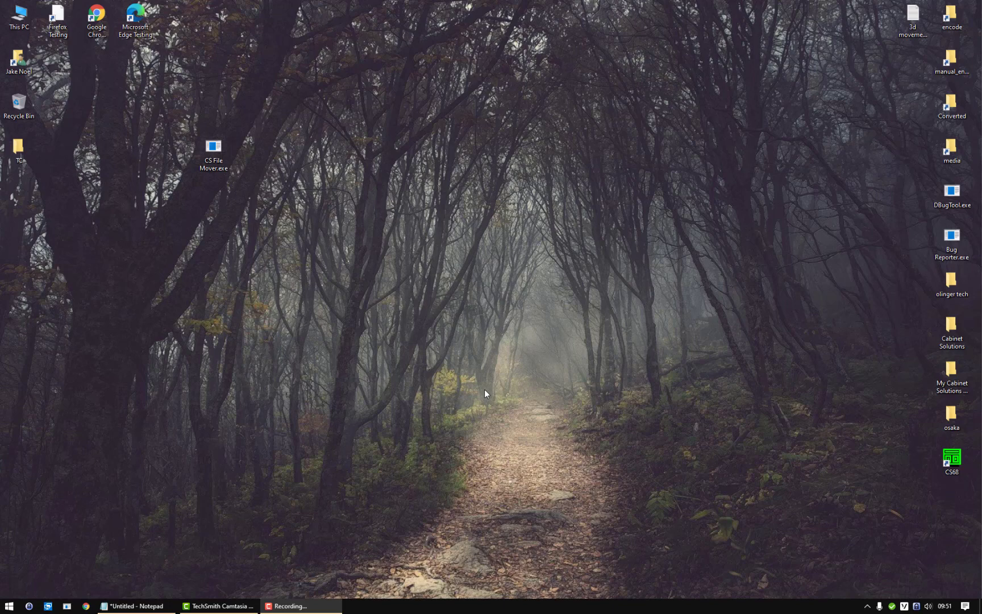
# Launch Chrome and load the cabinetsolutions.net website.
pyautogui.doubleClick(96, 16)
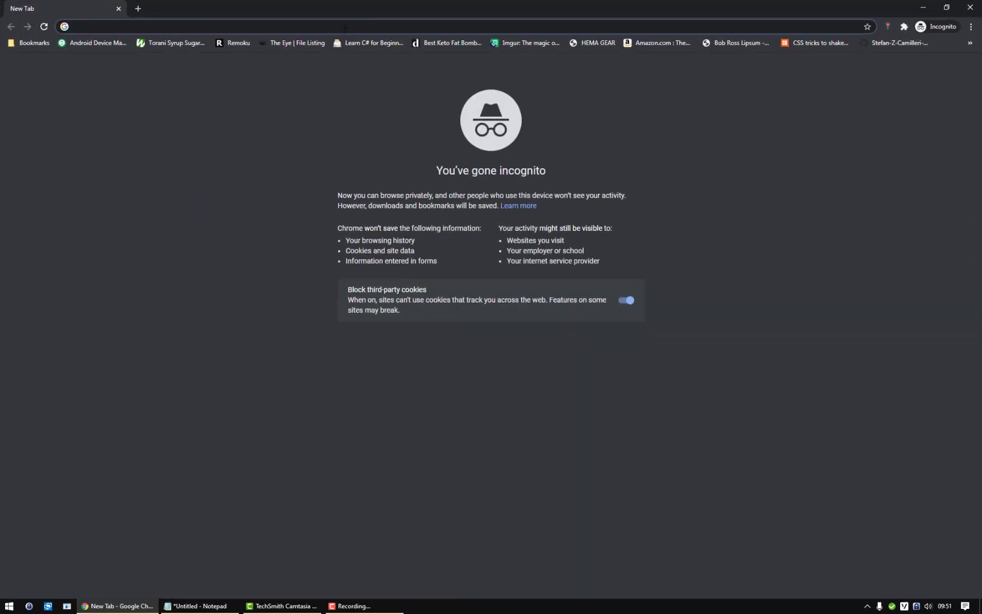
pyautogui.write('cabinetsolutions.net')
pyautogui.press('Return')
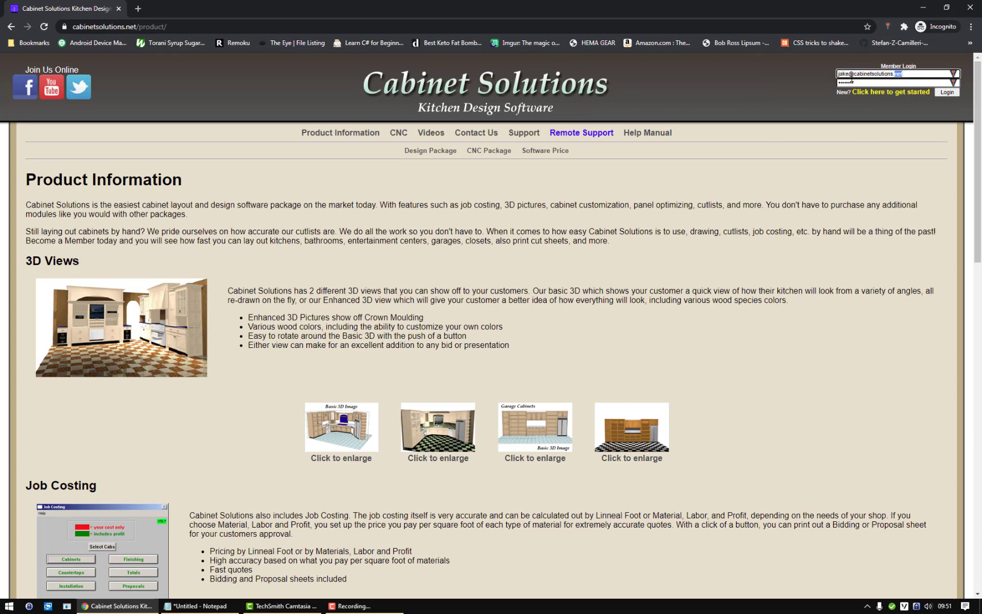
# Replace the Member Login e-mail with the member's e-mail and enter the account password.
pyautogui.hotkey('ctrl', 'a')
pyautogui.press('BackSpace')
pyautogui.press('Tab')
pyautogui.write('••••••••')
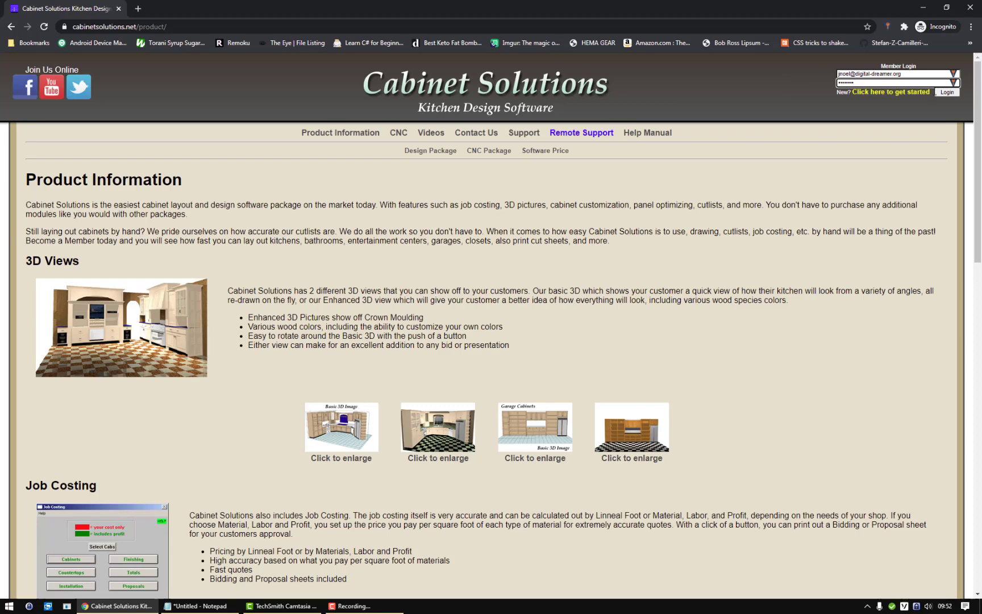
# Log in, choose Download for Current Version 2021.3.1, and agree to the license agreement.
pyautogui.click(946, 92)
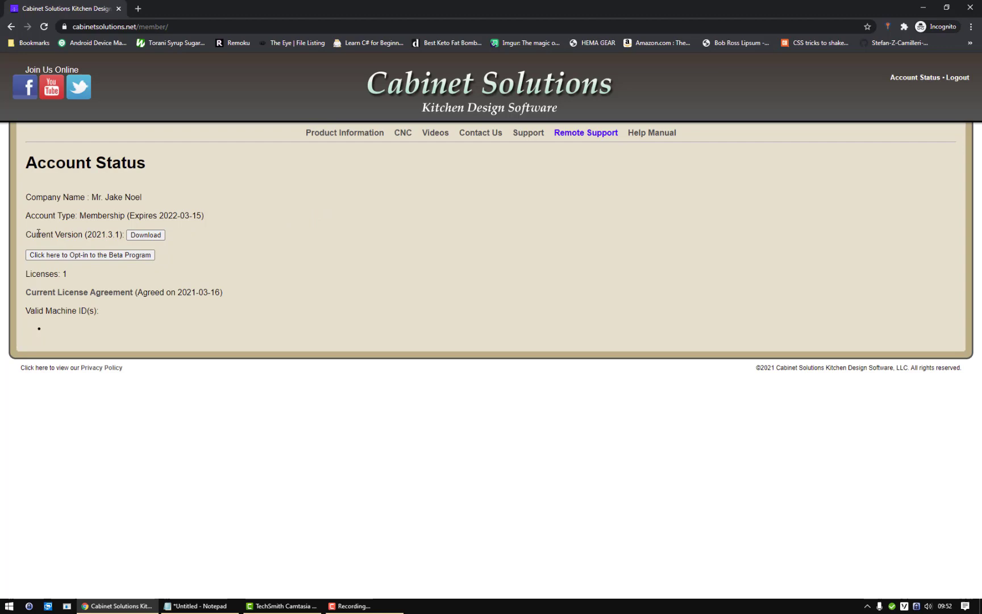
pyautogui.click(159, 236)
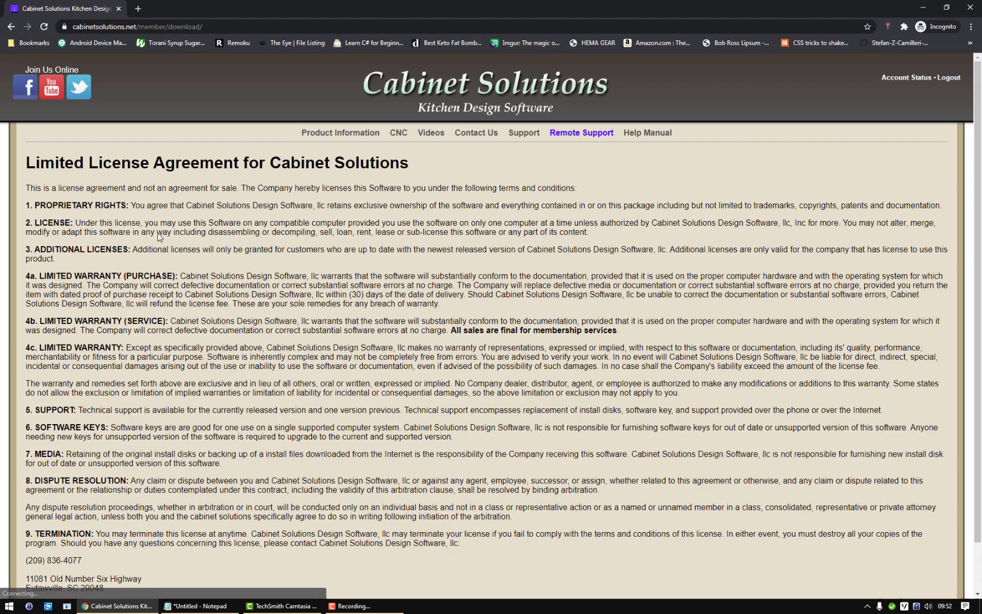
pyautogui.scroll(-1, 42, 484)
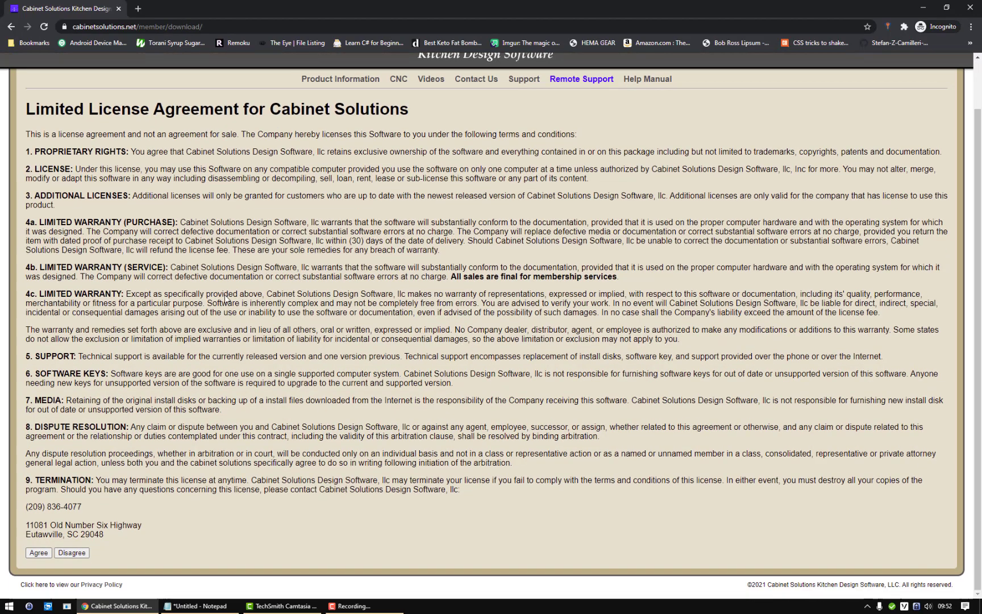
pyautogui.click(39, 552)
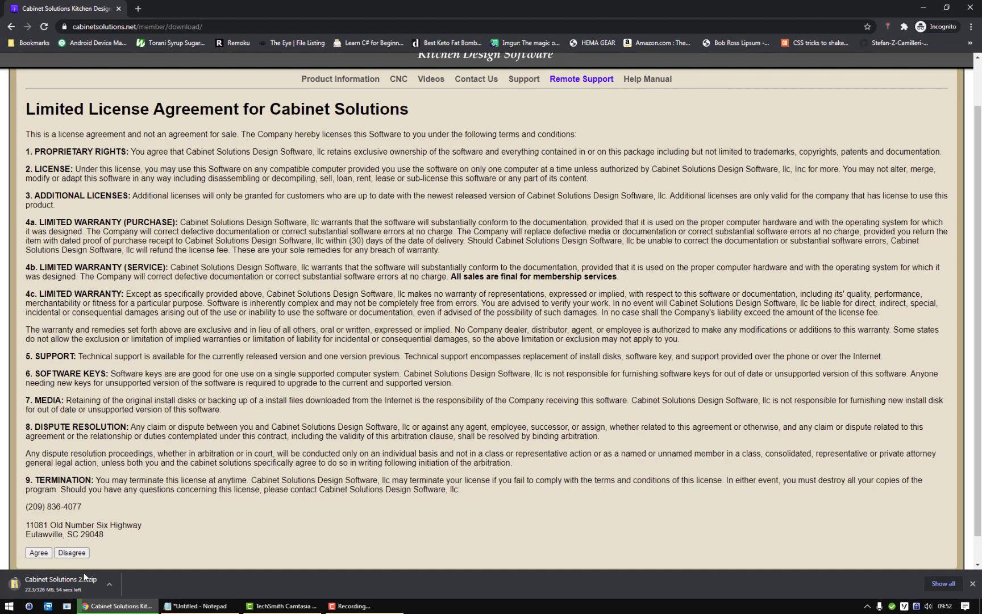
# Set the Cabinet Solutions 2021.3.1 Setup.zip download to open when finished.
pyautogui.click(71, 585)
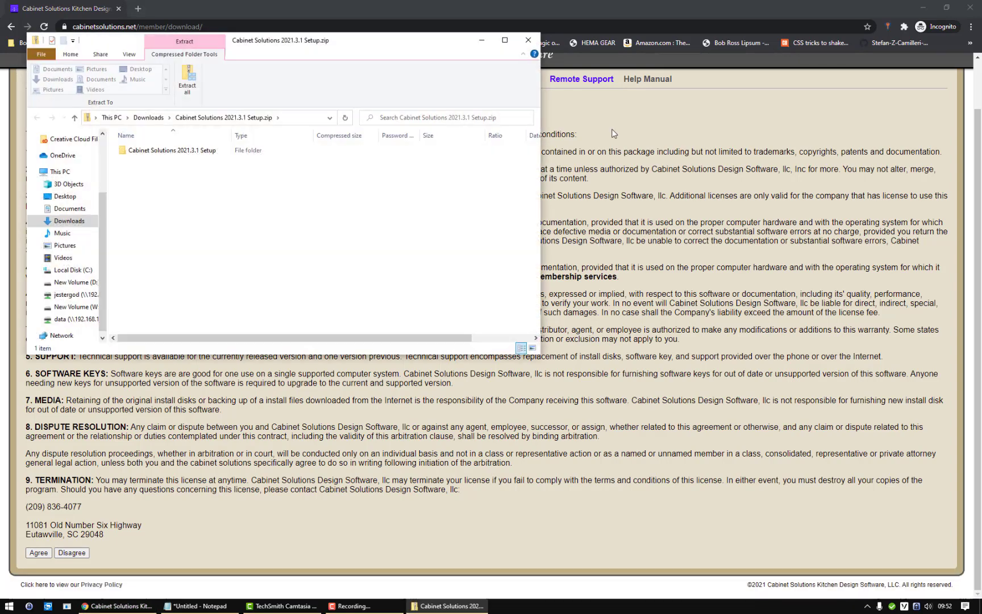
# Copy the Cabinet Solutions 2021.3.1 Setup folder from the zip to the desktop and open it.
pyautogui.click(920, 12)
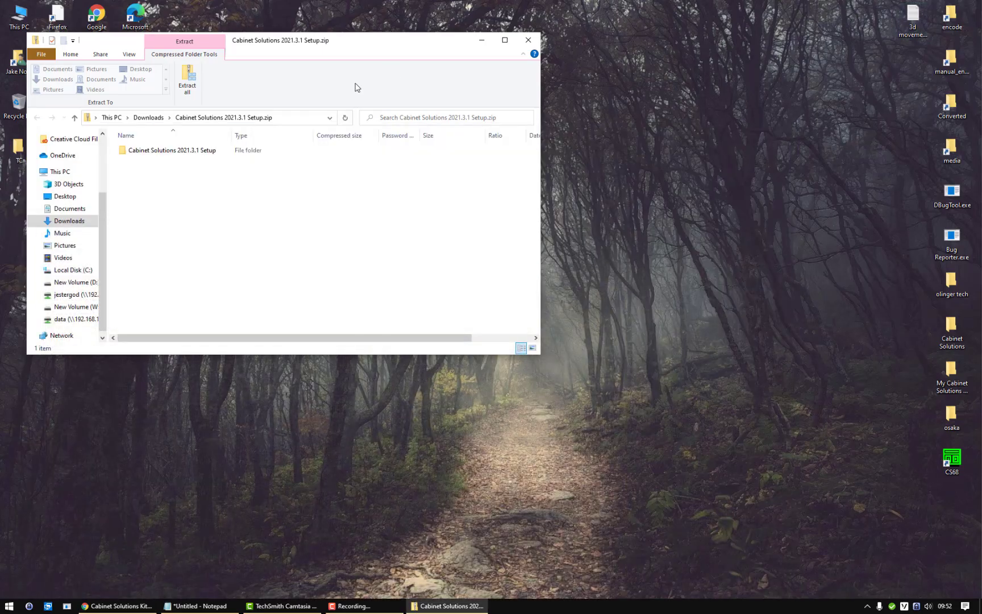
pyautogui.moveTo(182, 152); pyautogui.dragTo(307, 433)
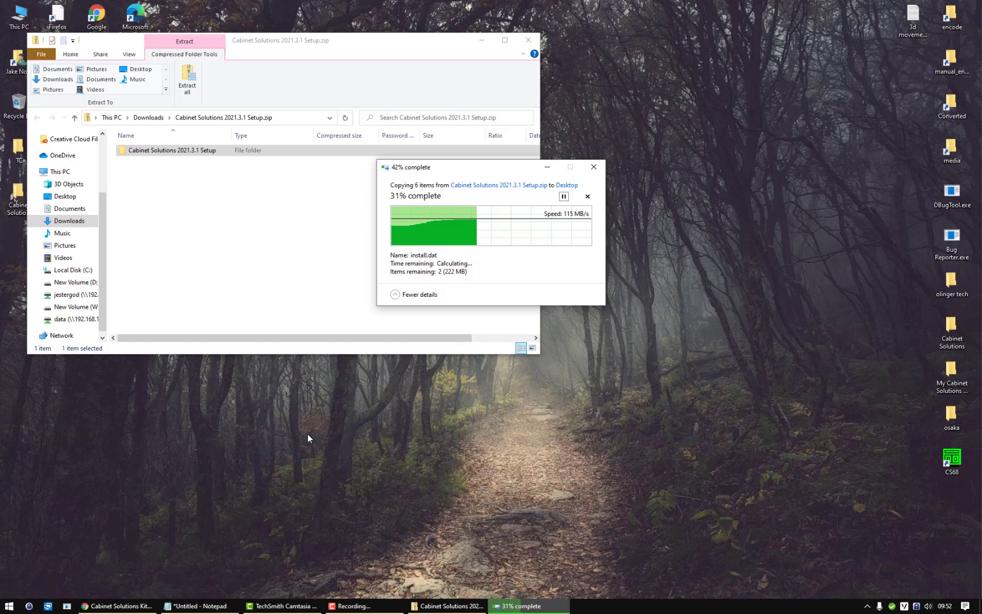
pyautogui.click(483, 41)
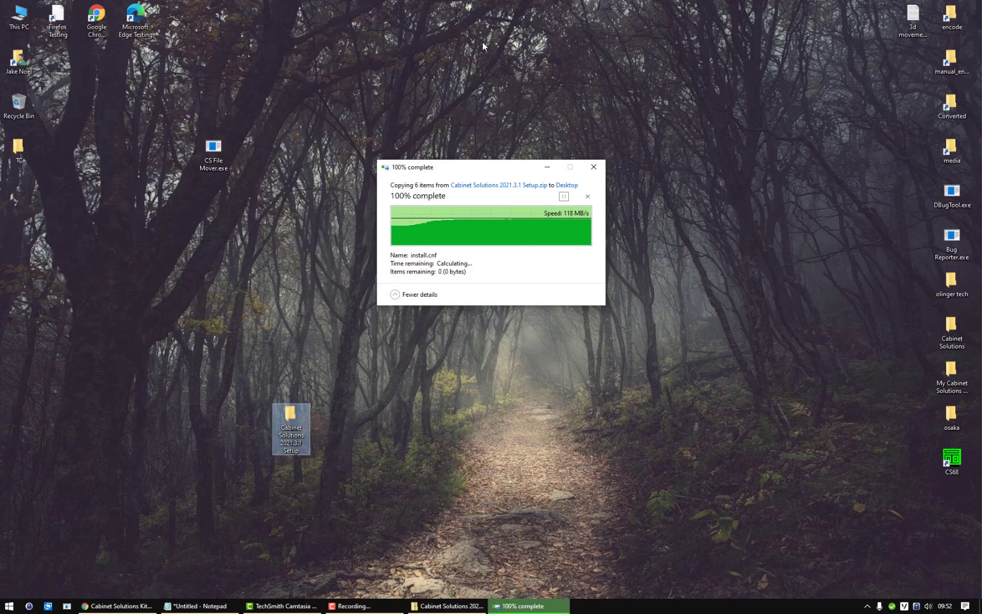
pyautogui.doubleClick(295, 418)
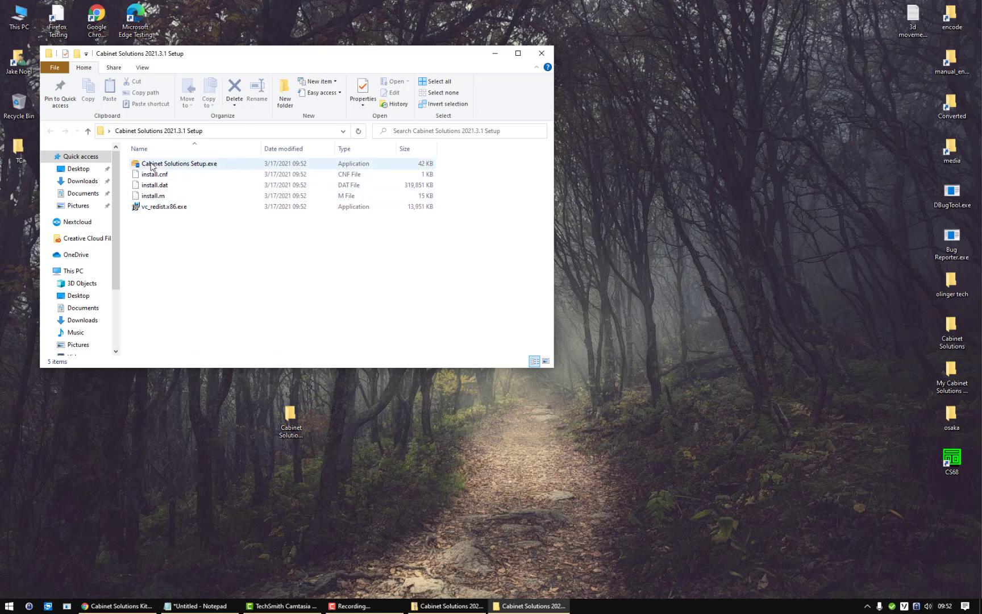
# Run Cabinet Solutions Setup.exe past the SmartScreen warning with Run anyway.
pyautogui.doubleClick(212, 164)
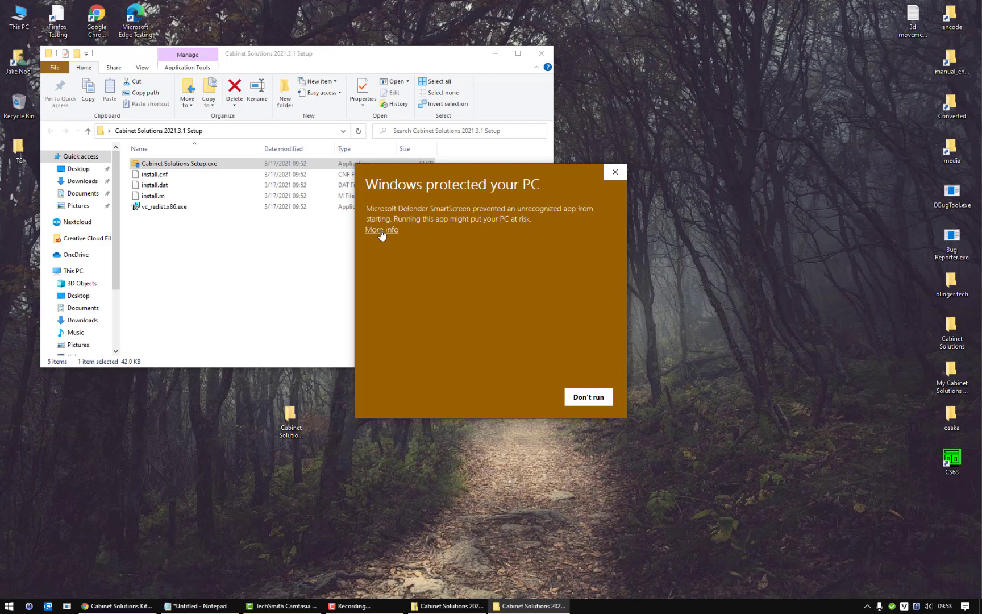
pyautogui.click(381, 229)
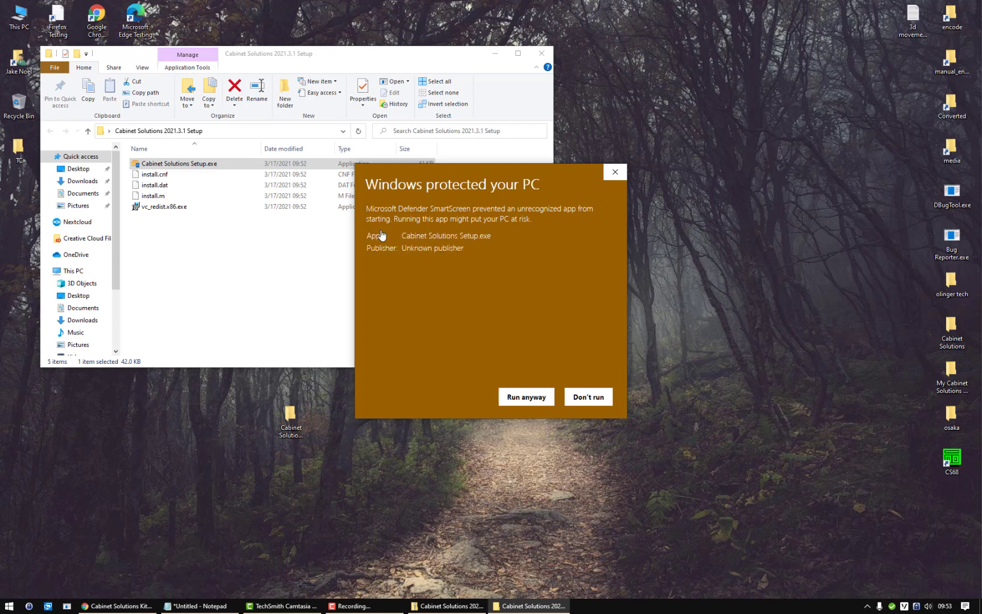
pyautogui.click(512, 397)
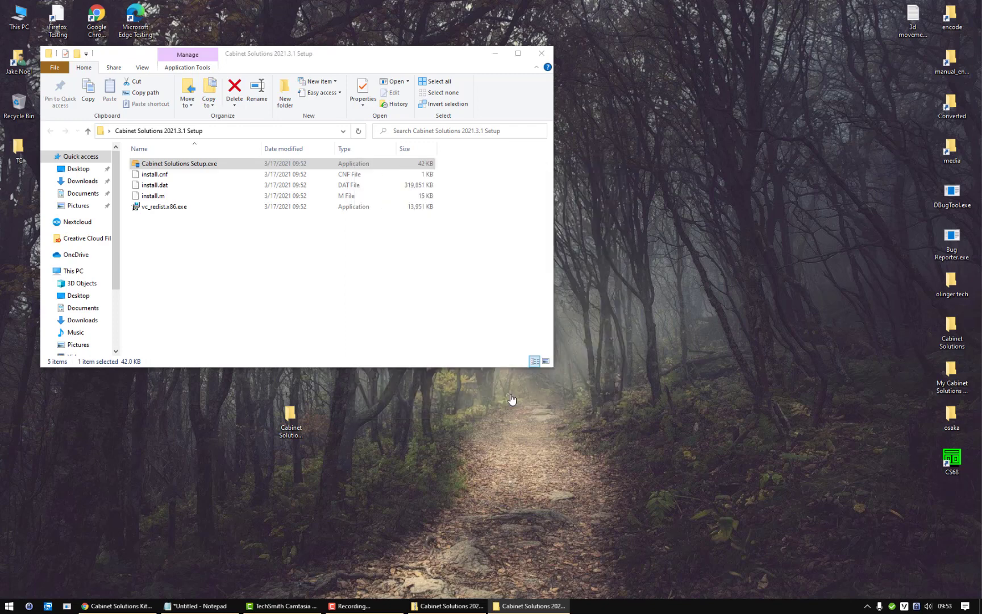
pyautogui.click(494, 54)
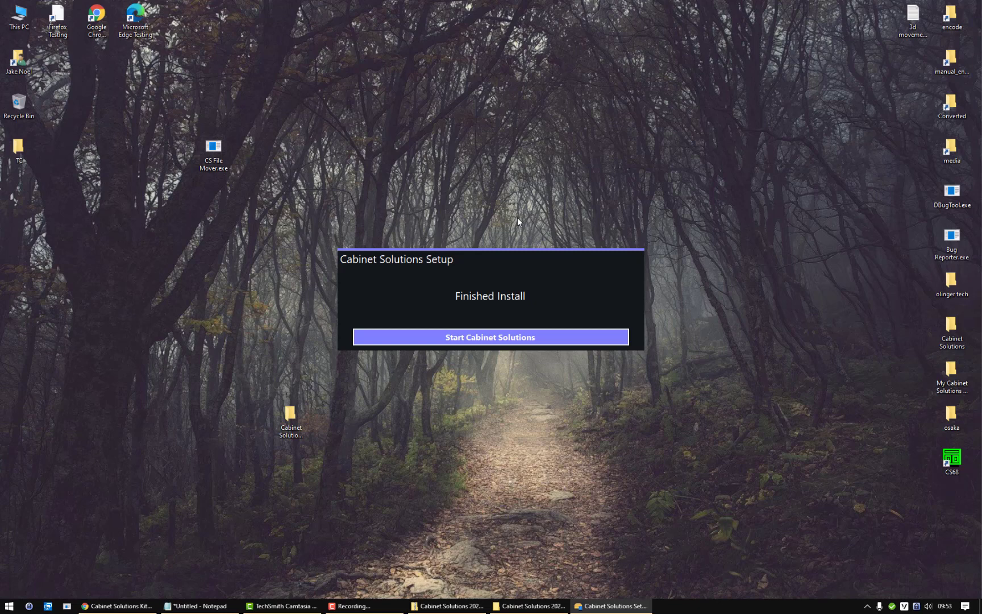
# Start Cabinet Solutions Designer 2021.3.1, dismiss Job Information with OK, then close it.
pyautogui.click(494, 339)
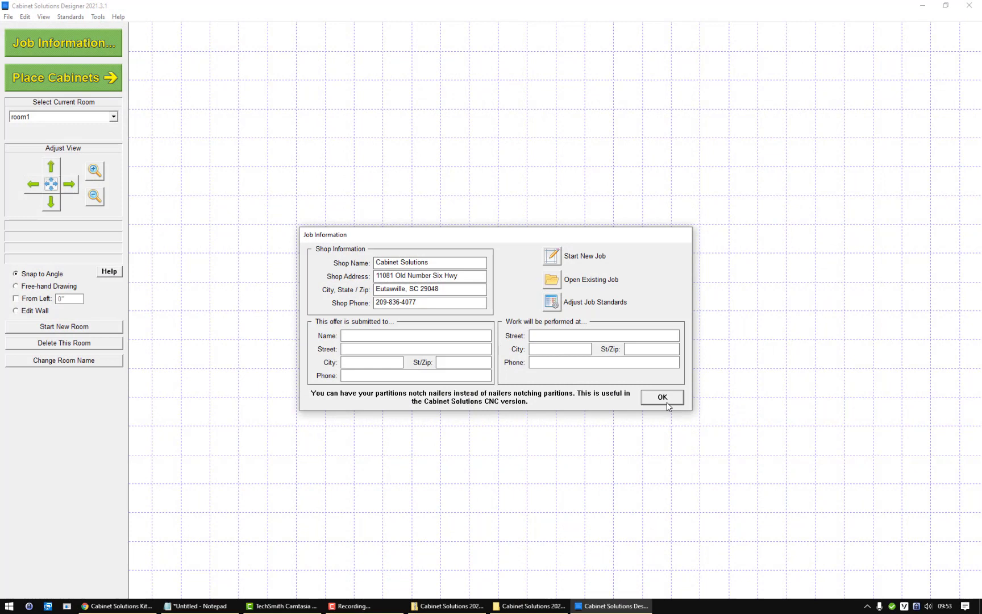
pyautogui.click(667, 403)
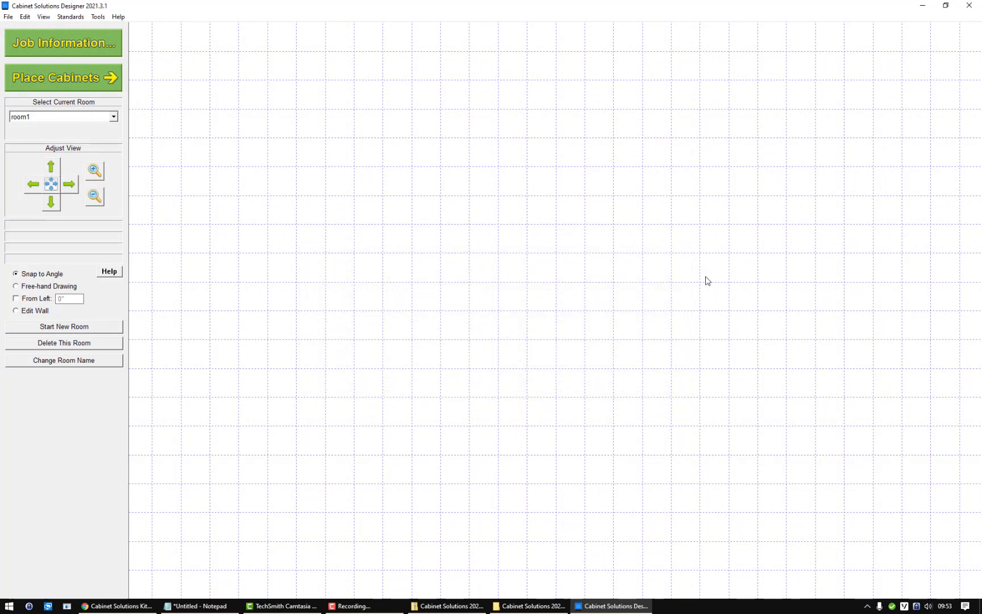
pyautogui.click(969, 5)
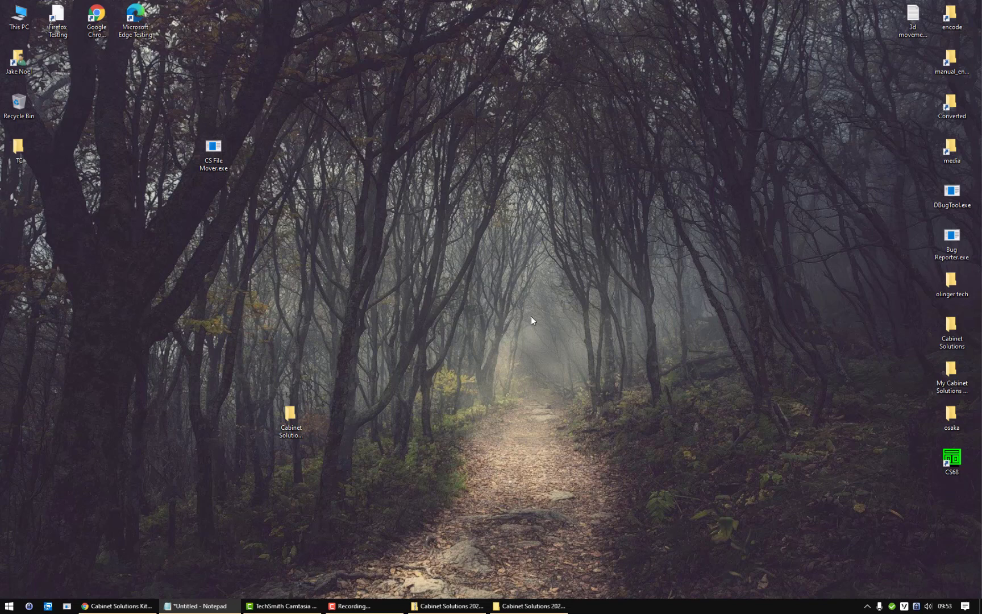
# Browse to Documents › Cabinet Solutions › Designer in File Explorer, then minimize the window.
pyautogui.doubleClick(18, 59)
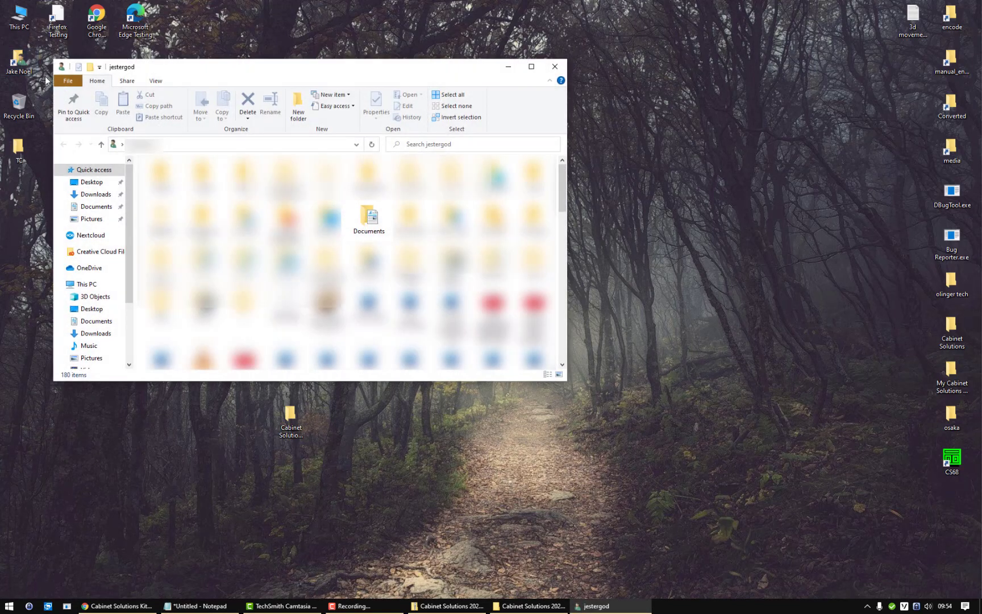
pyautogui.doubleClick(369, 215)
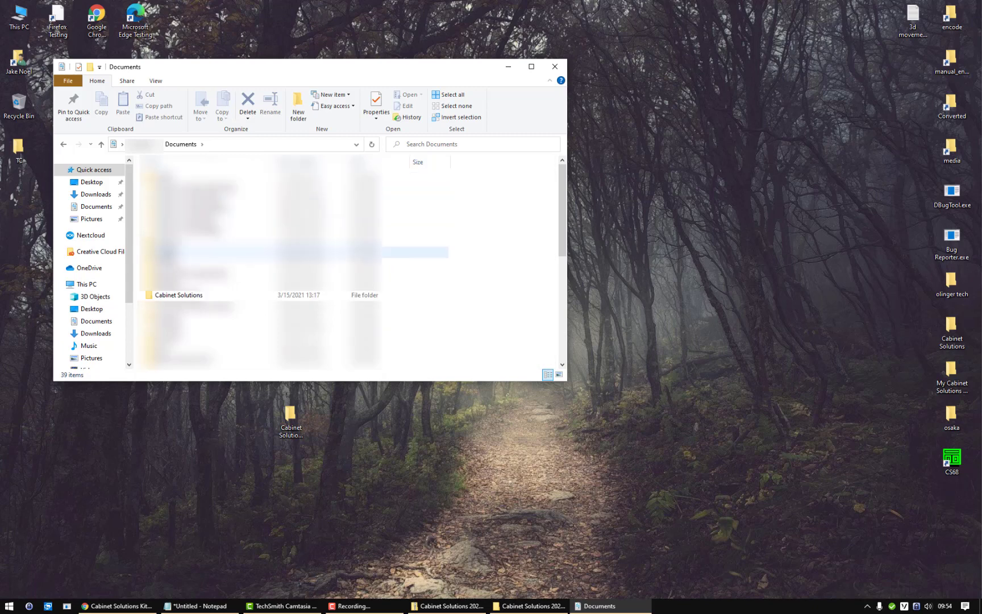
pyautogui.doubleClick(168, 294)
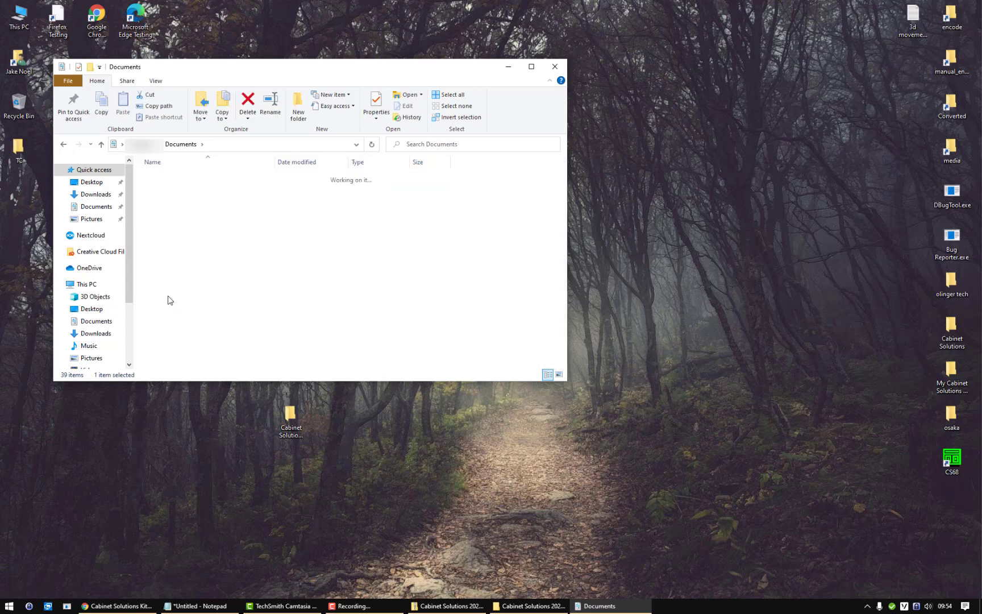
pyautogui.click(173, 179)
pyautogui.doubleClick(173, 180)
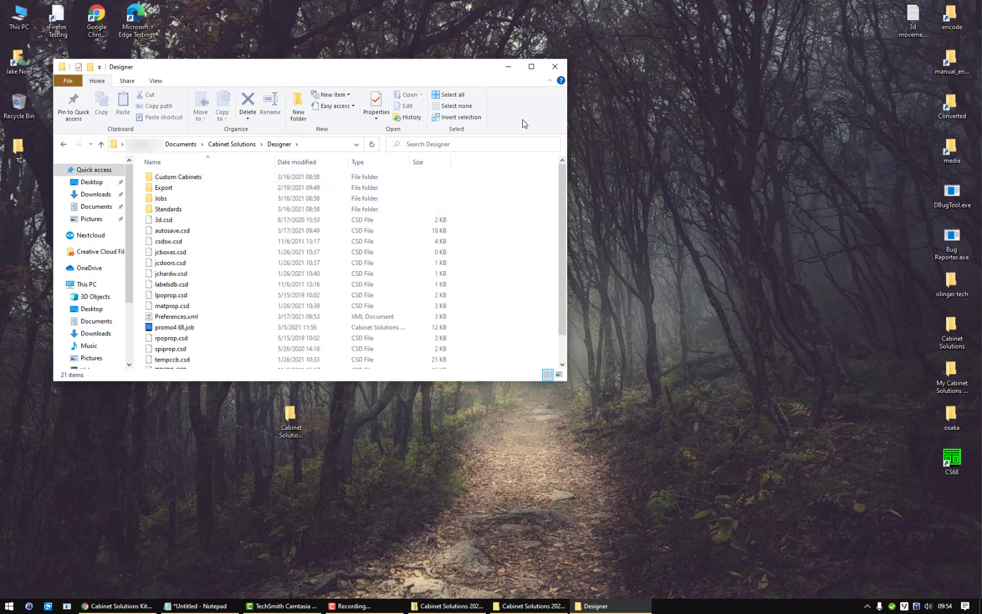
pyautogui.click(511, 72)
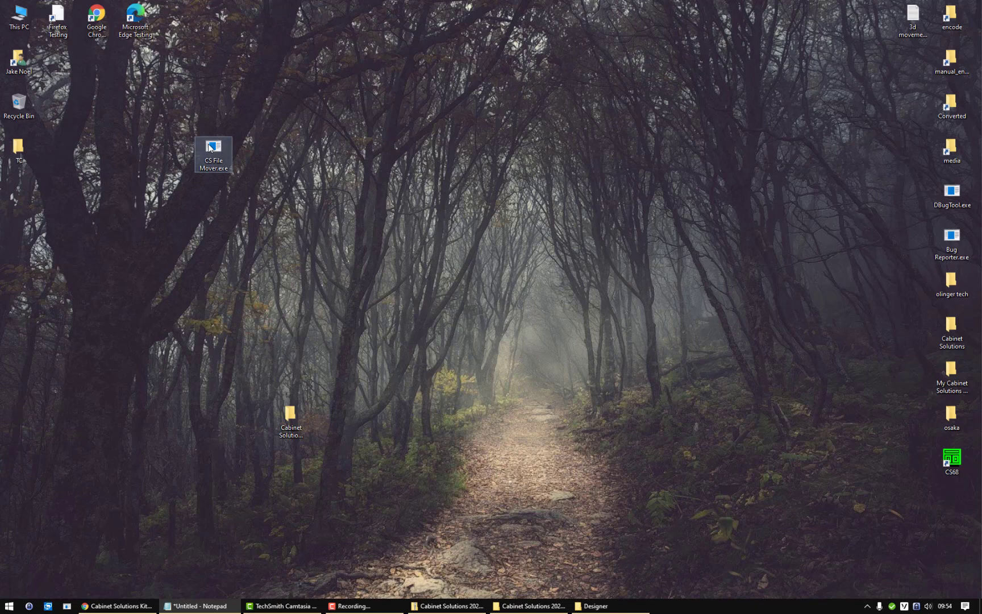
# Run CS File Mover, verify the previous location, copy the old files, confirm, and close it.
pyautogui.doubleClick(209, 148)
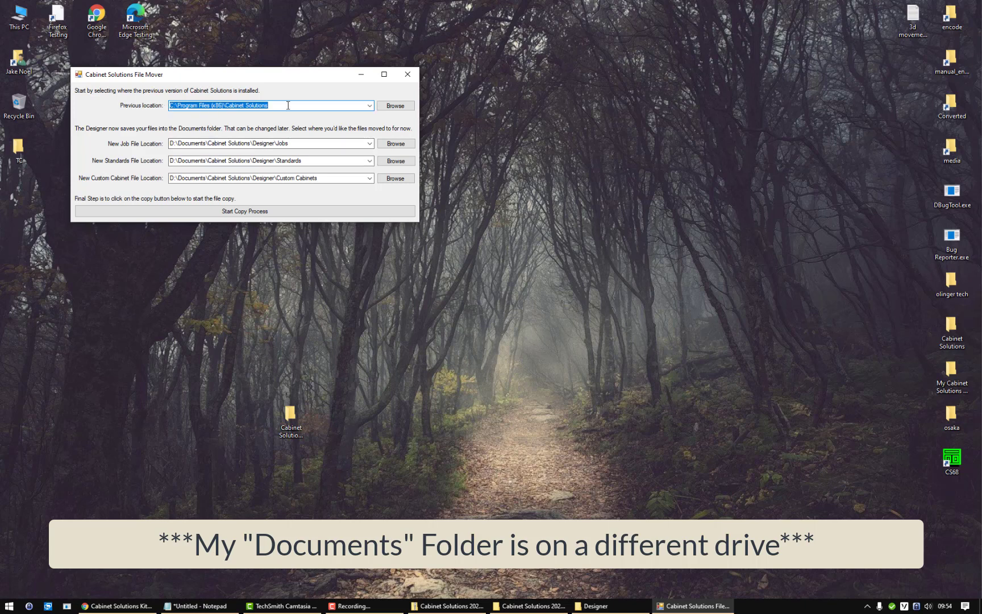
pyautogui.click(395, 106)
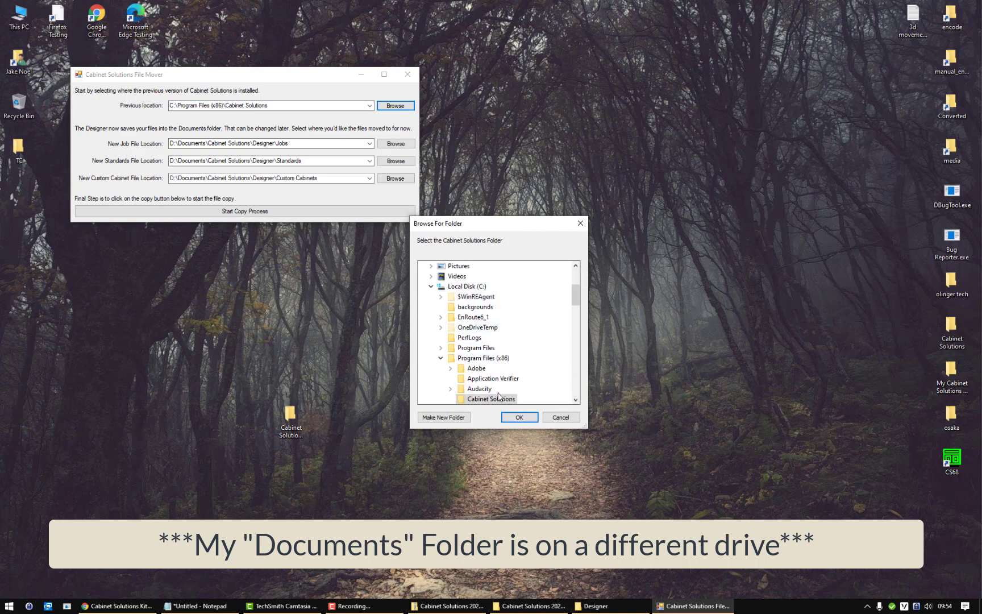
pyautogui.click(560, 418)
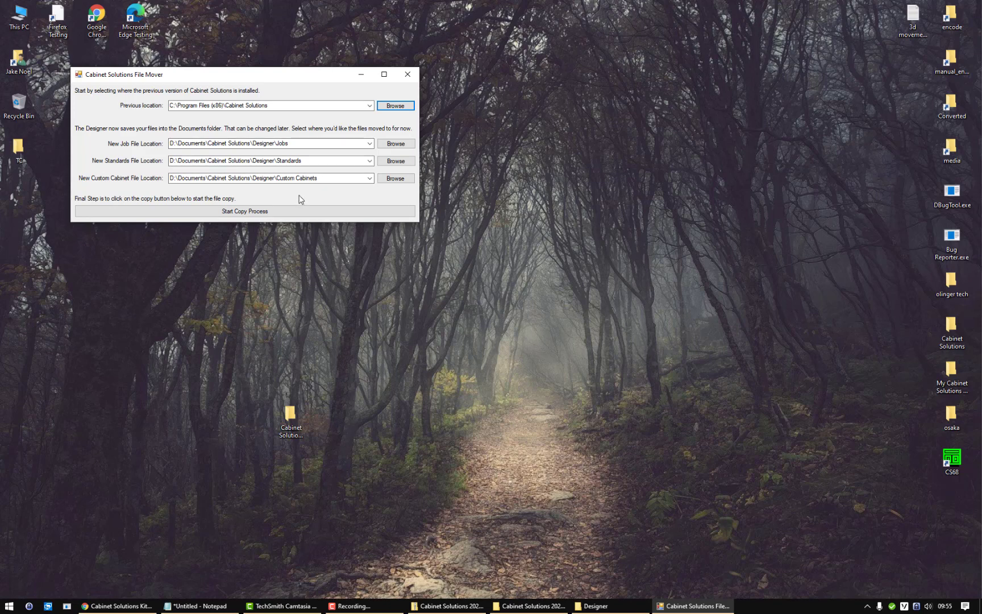
pyautogui.click(202, 215)
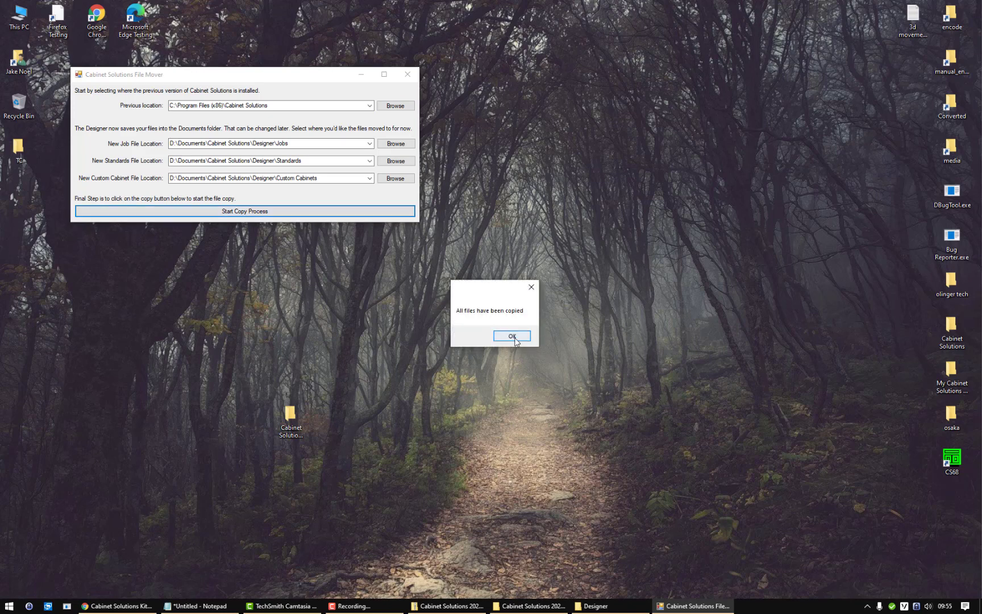
pyautogui.click(511, 336)
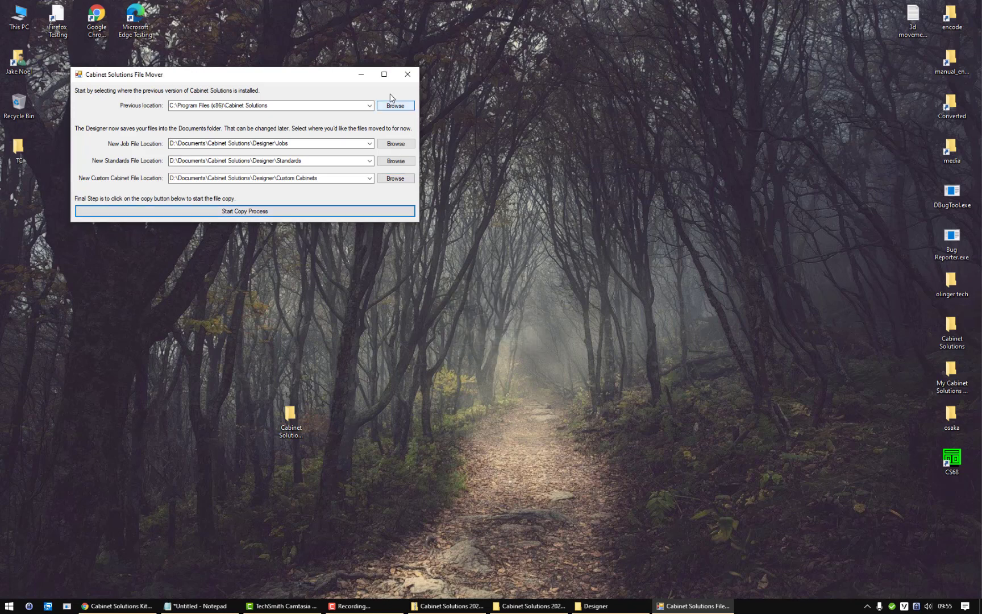
pyautogui.click(408, 75)
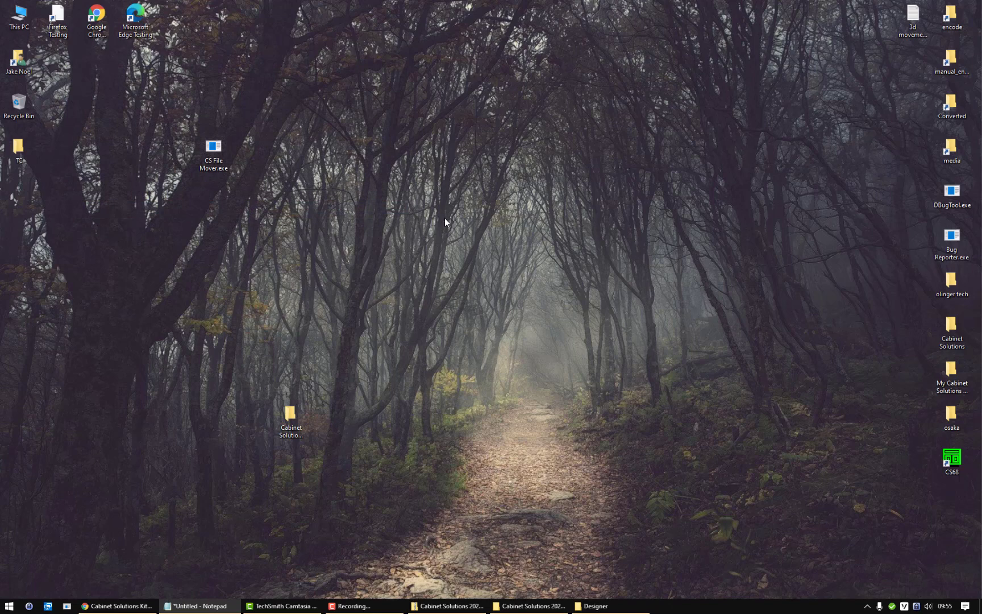